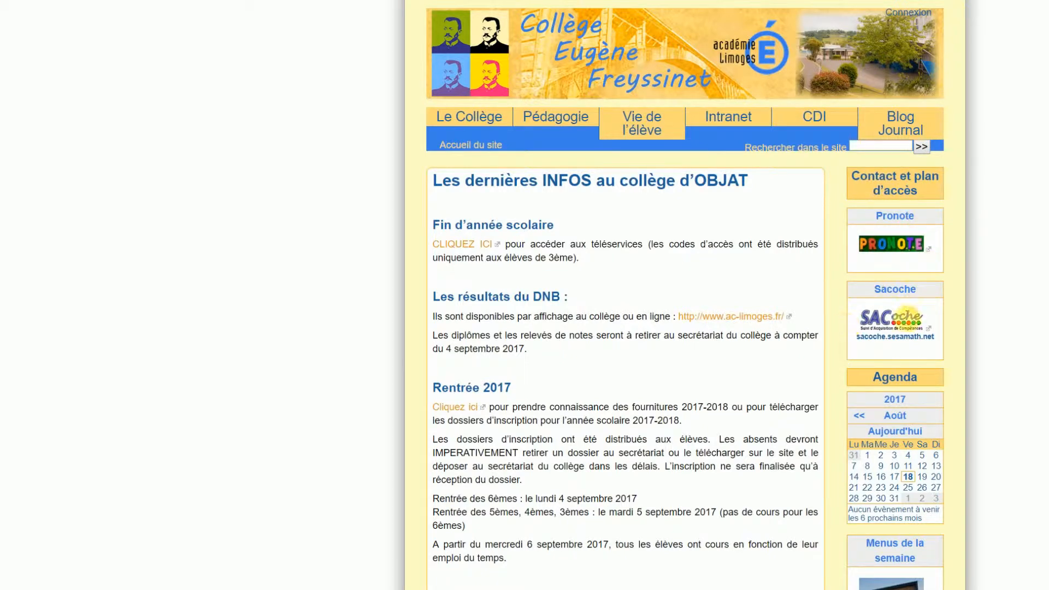
- Open SACoche from the school site, log in with the account password, and acknowledge the personal-data information to activate the account
click(896, 329)
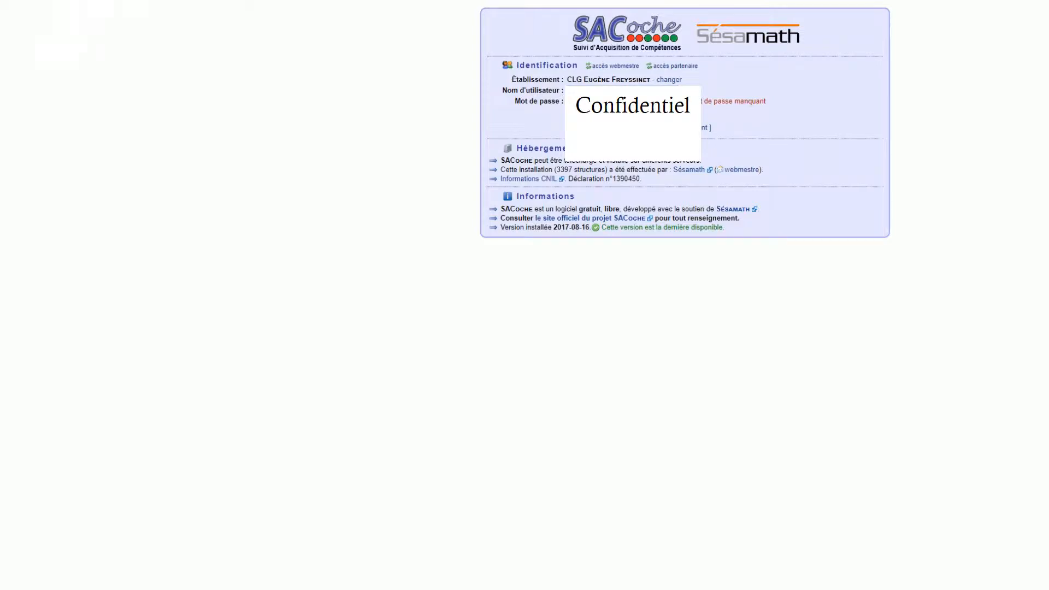
text(•)
click(597, 114)
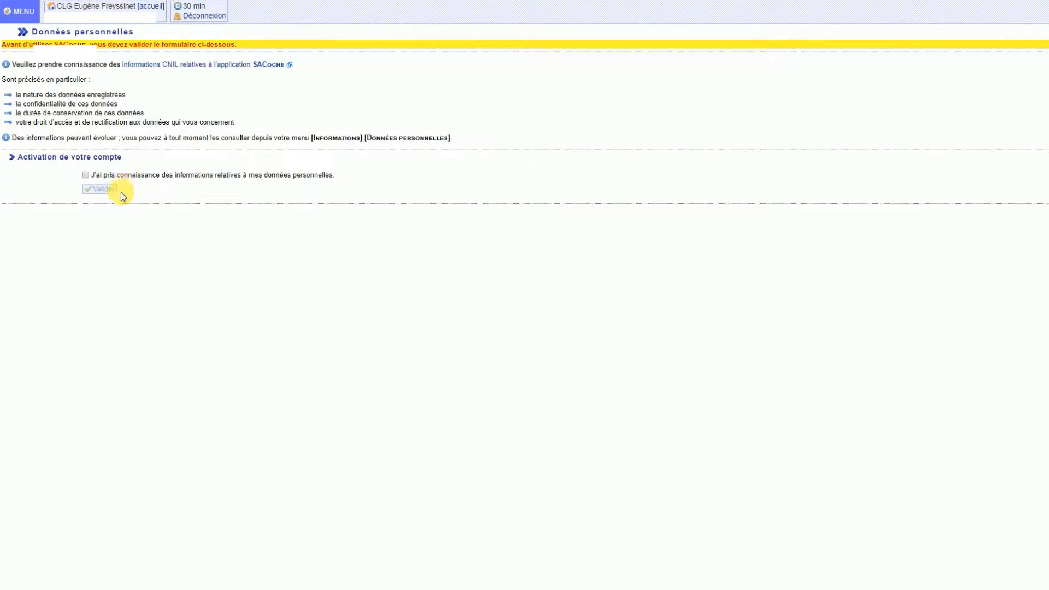
click(86, 175)
click(100, 189)
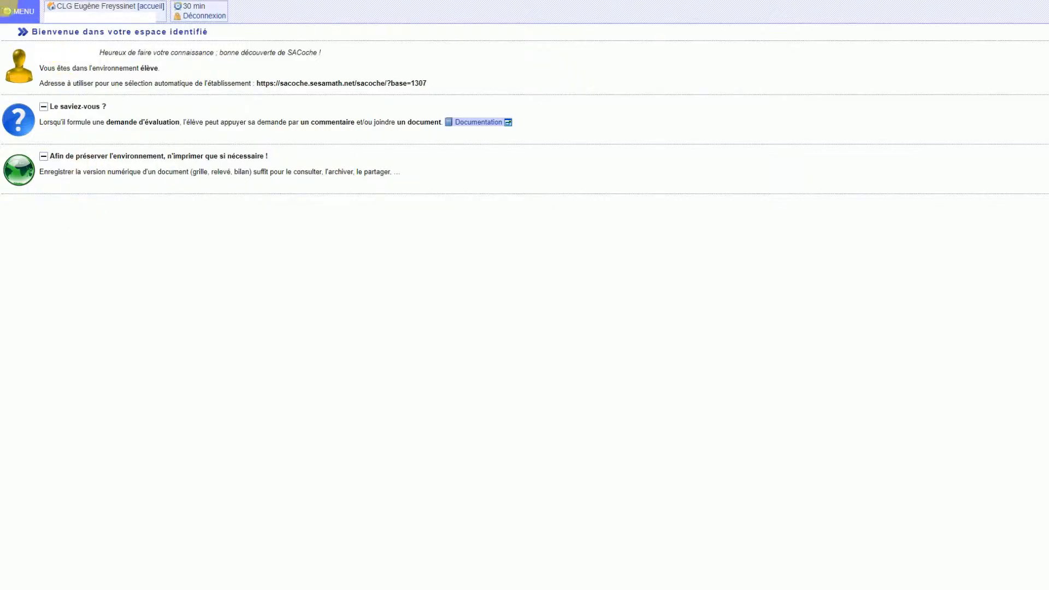
- Open the Liste des évaluations page and restrict the list to the only individual teacher offered
click(22, 13)
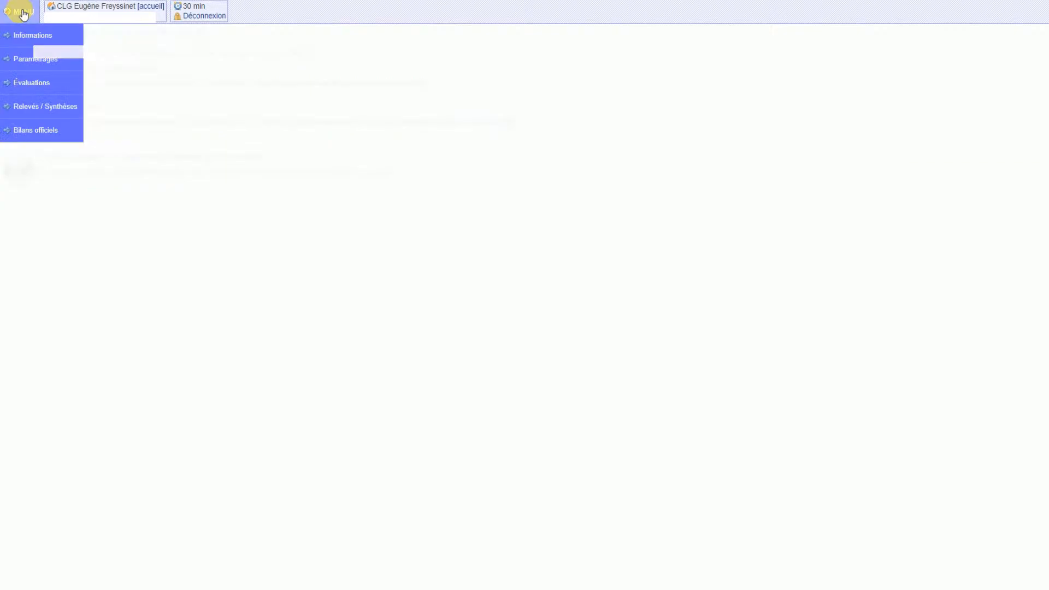
click(35, 88)
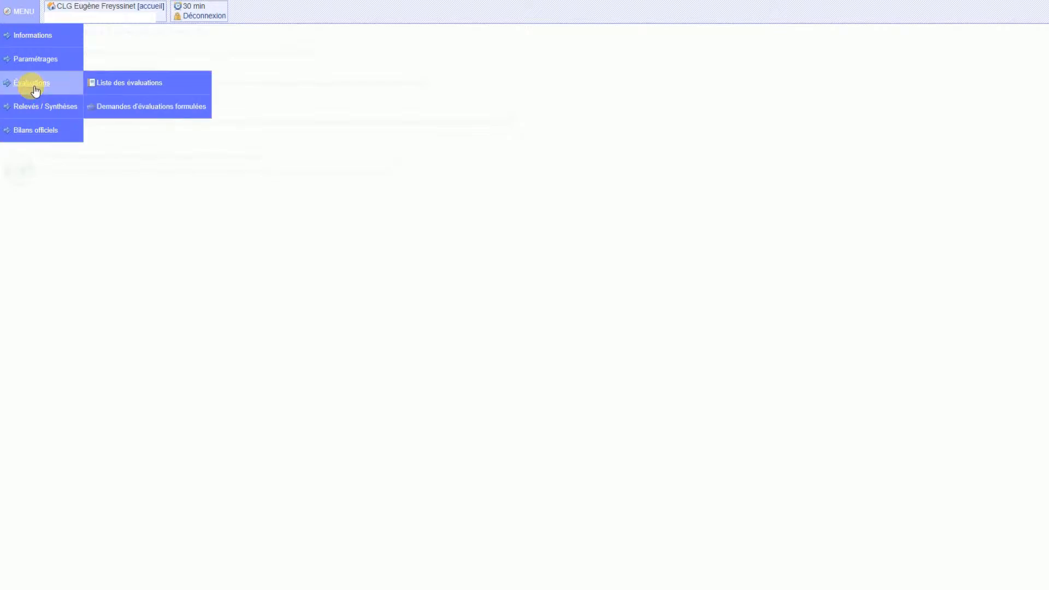
click(122, 85)
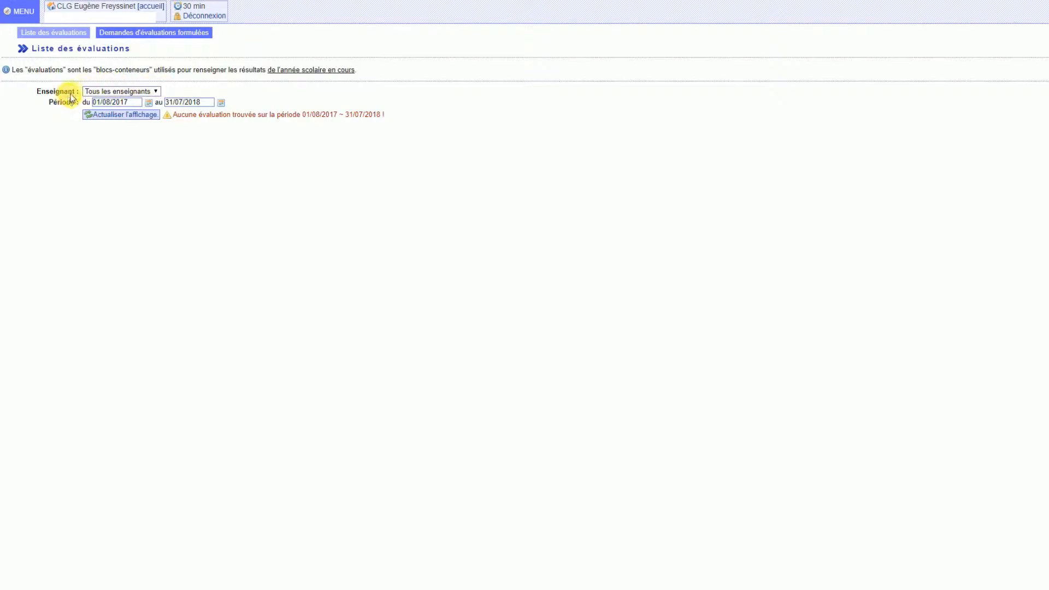
click(156, 91)
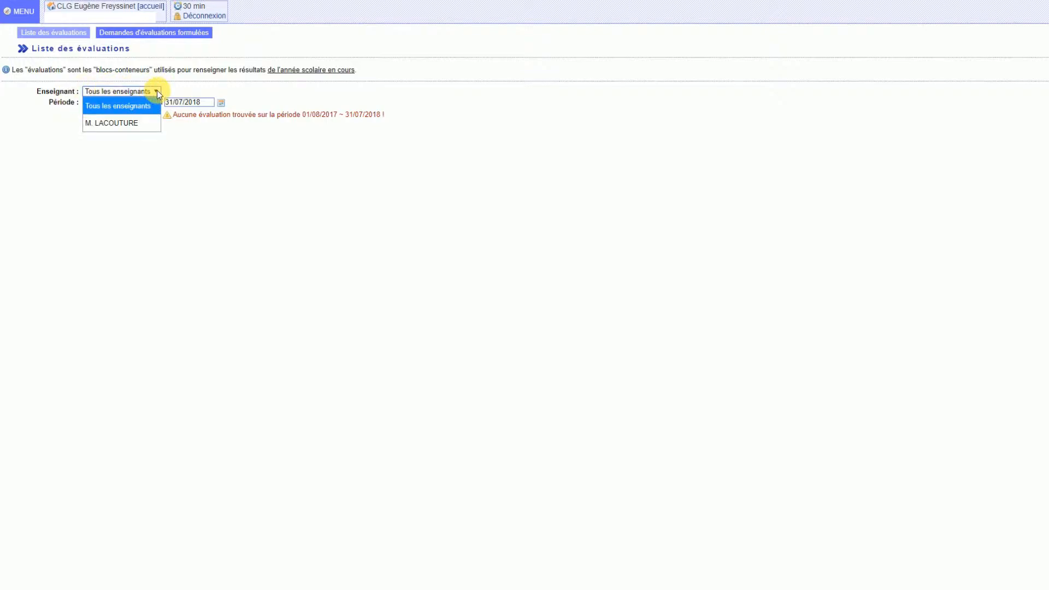
click(129, 128)
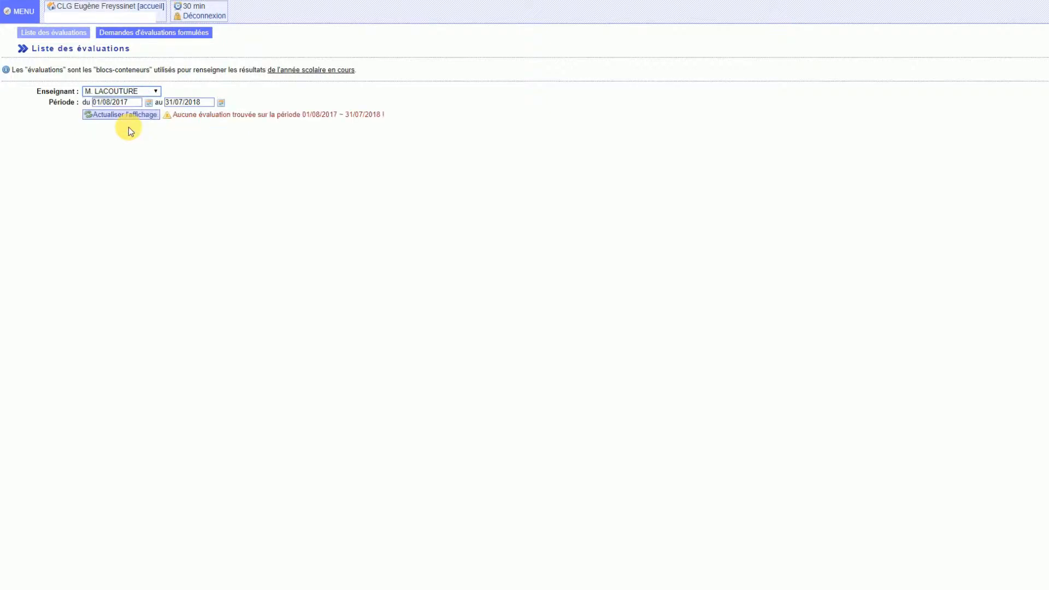
- Set the start date of the evaluation period to 04/08/2016 and refresh the list
click(149, 103)
click(221, 135)
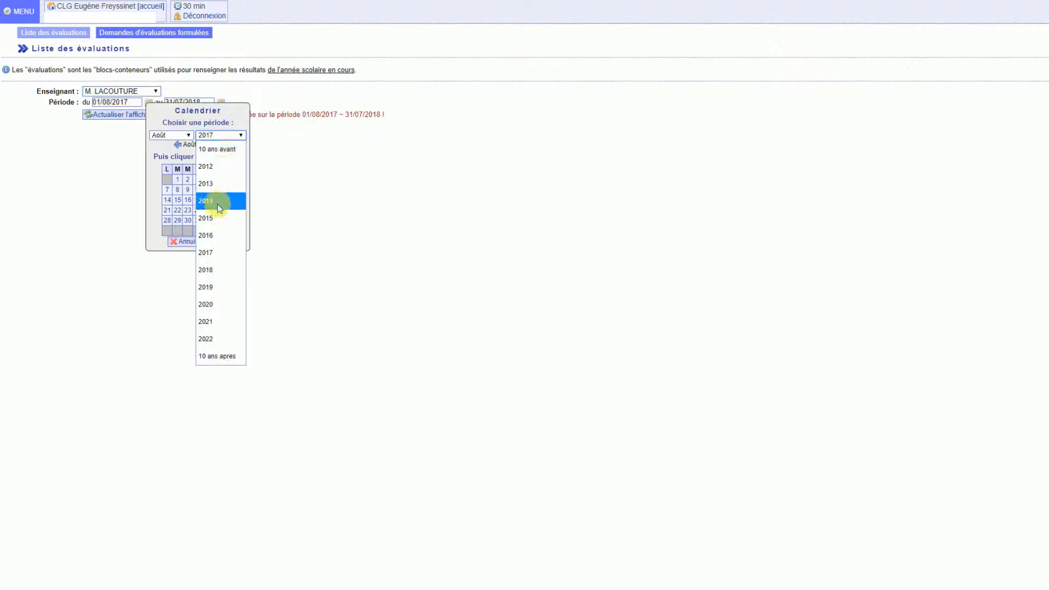
click(222, 236)
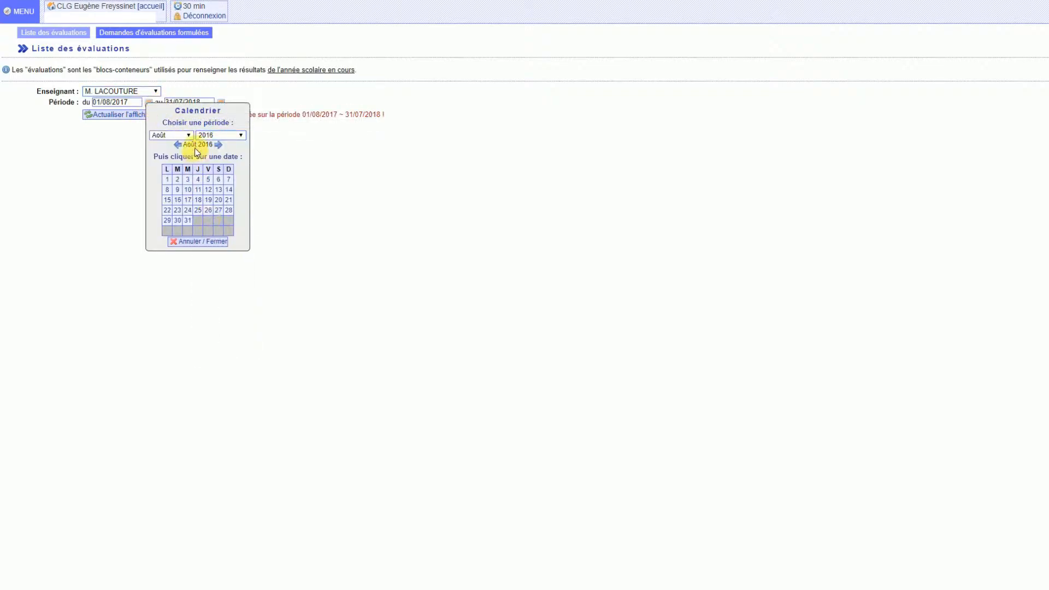
click(199, 180)
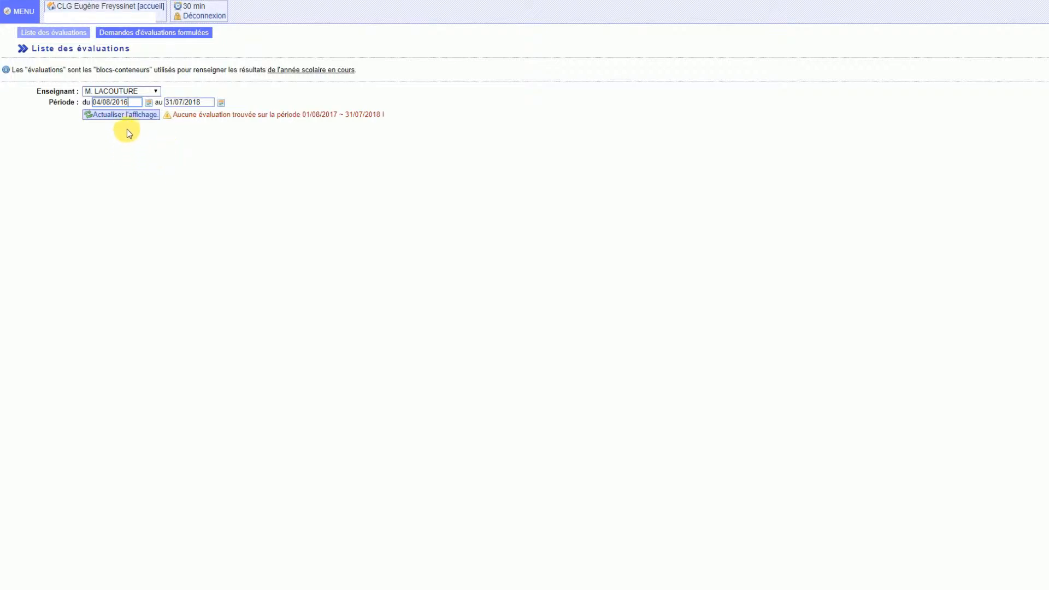
click(128, 115)
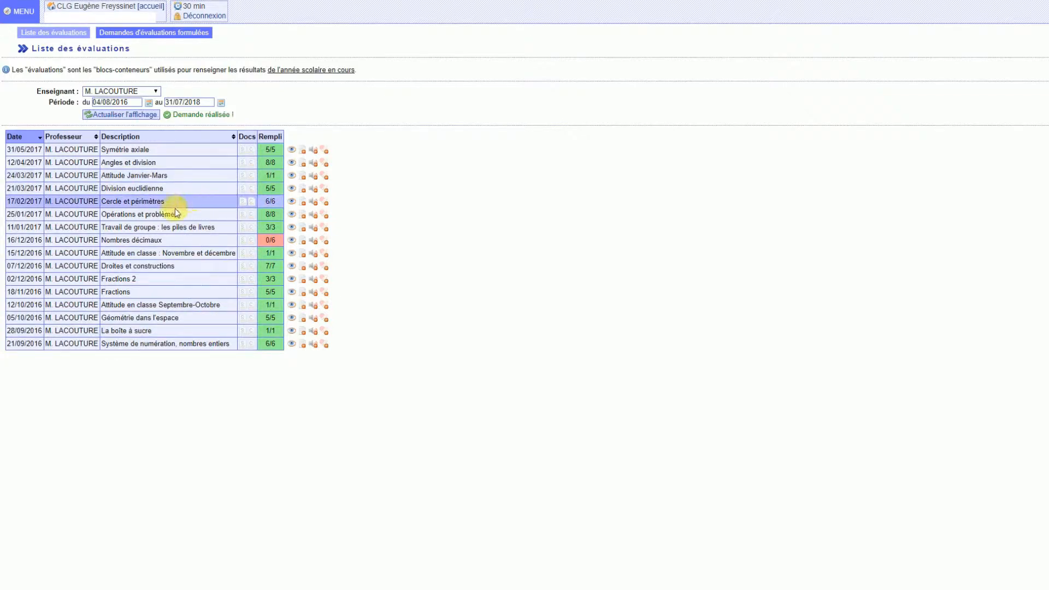
- View the items and grades of the evaluations "Opérations et problèmes" and "Géométrie dans l'espace", closing each detail window
click(293, 215)
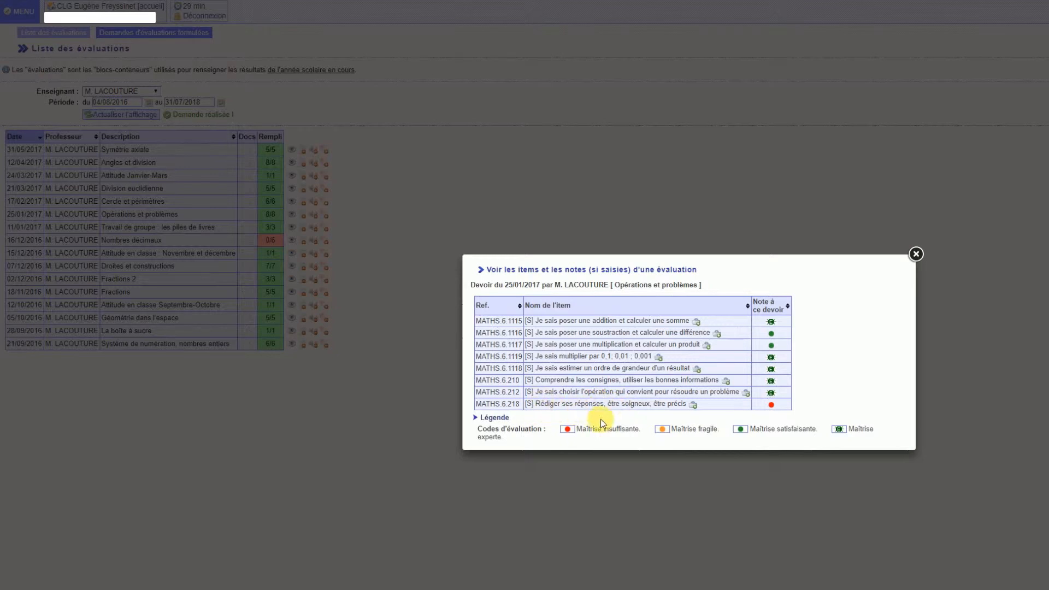
click(763, 411)
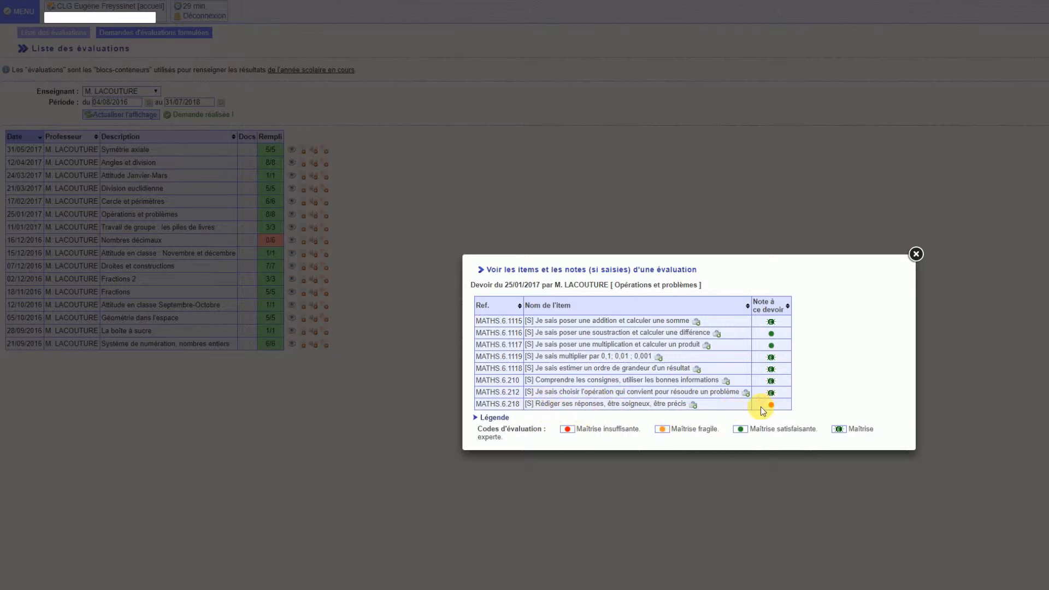
click(910, 258)
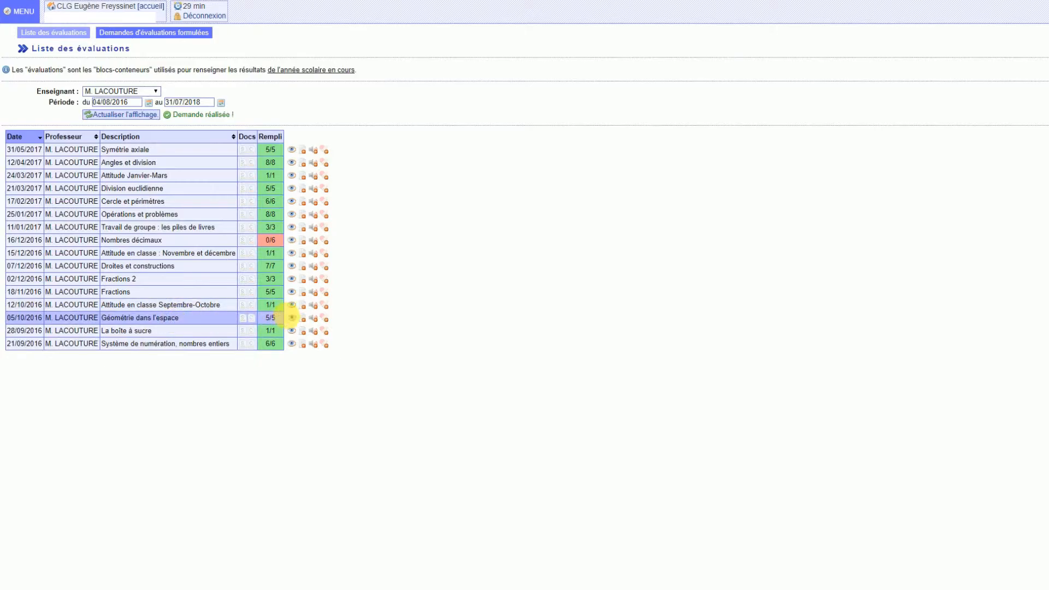
click(291, 318)
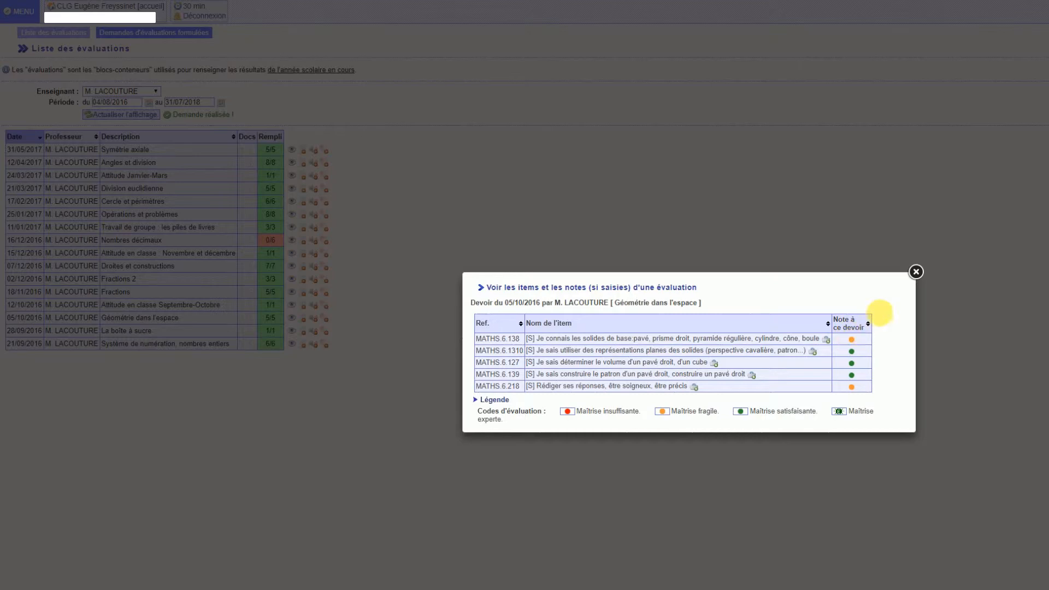
click(916, 271)
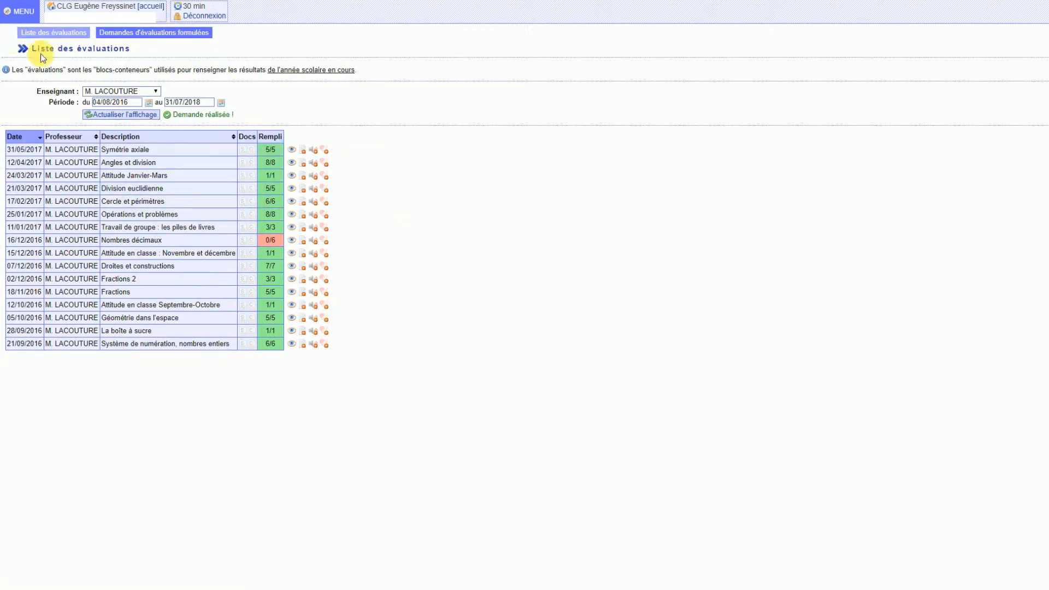
- Open the Synthèse d'items report and set it to Synthèse d'une matière for Mathématiques
click(21, 15)
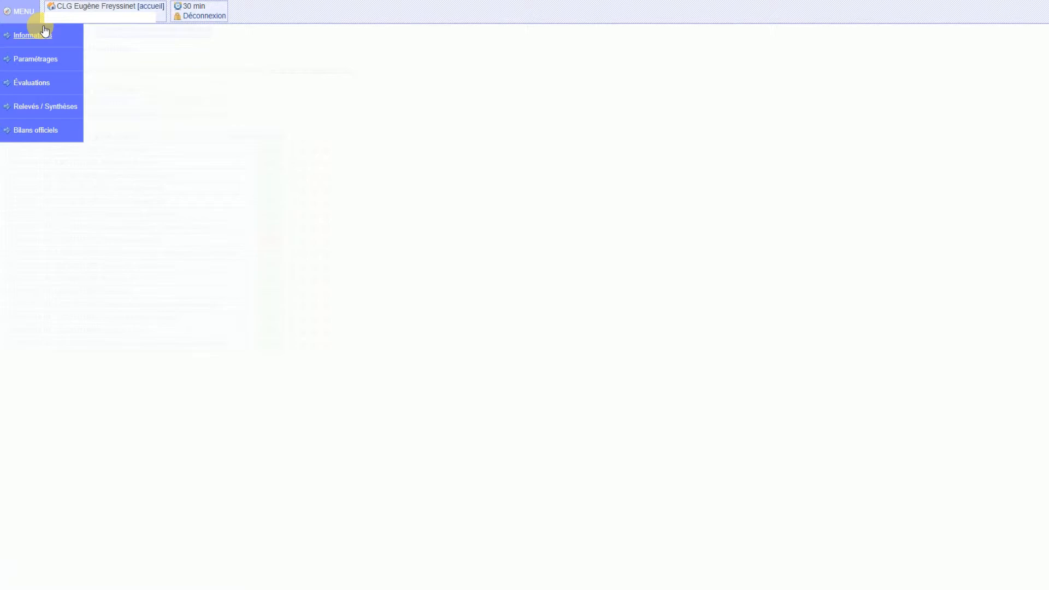
click(51, 108)
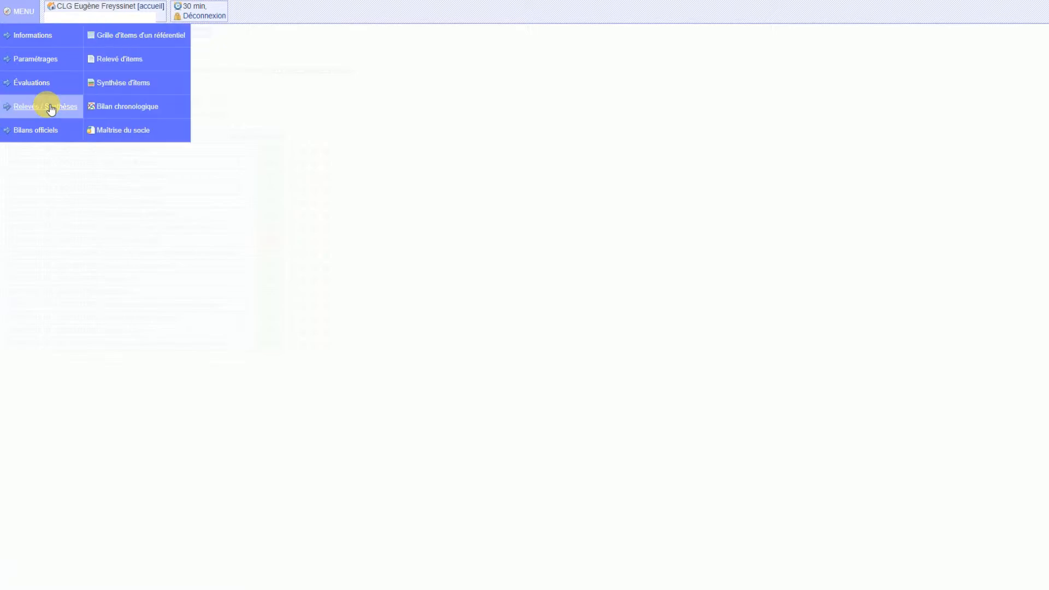
click(123, 83)
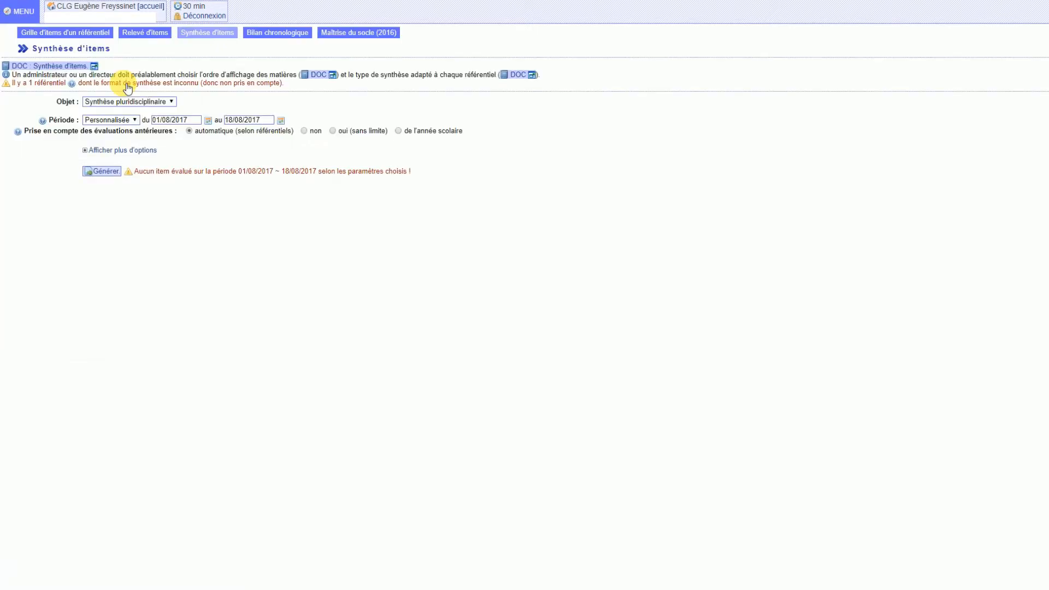
click(132, 102)
click(131, 117)
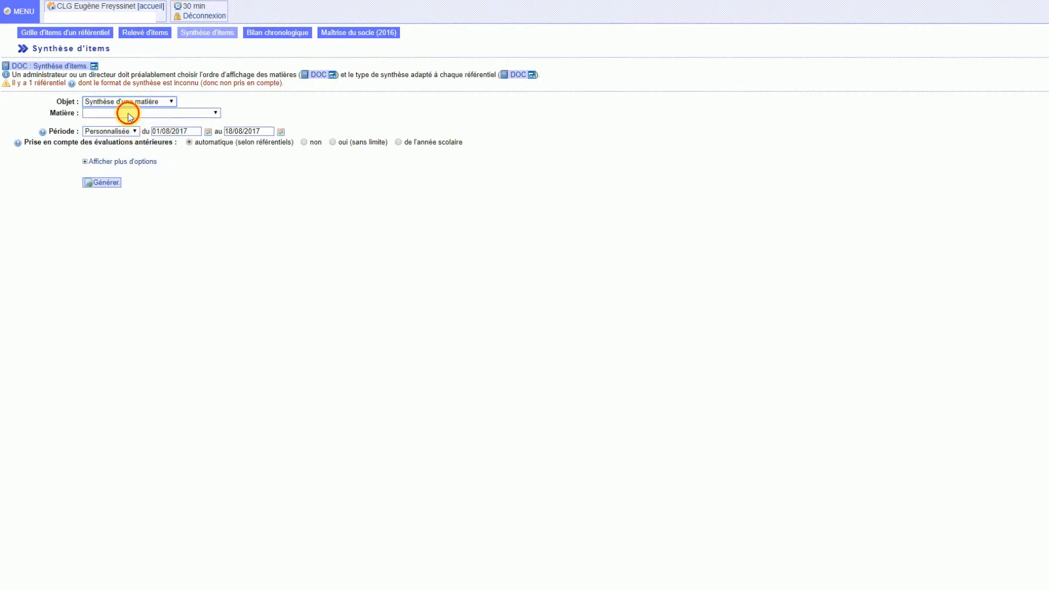
click(128, 113)
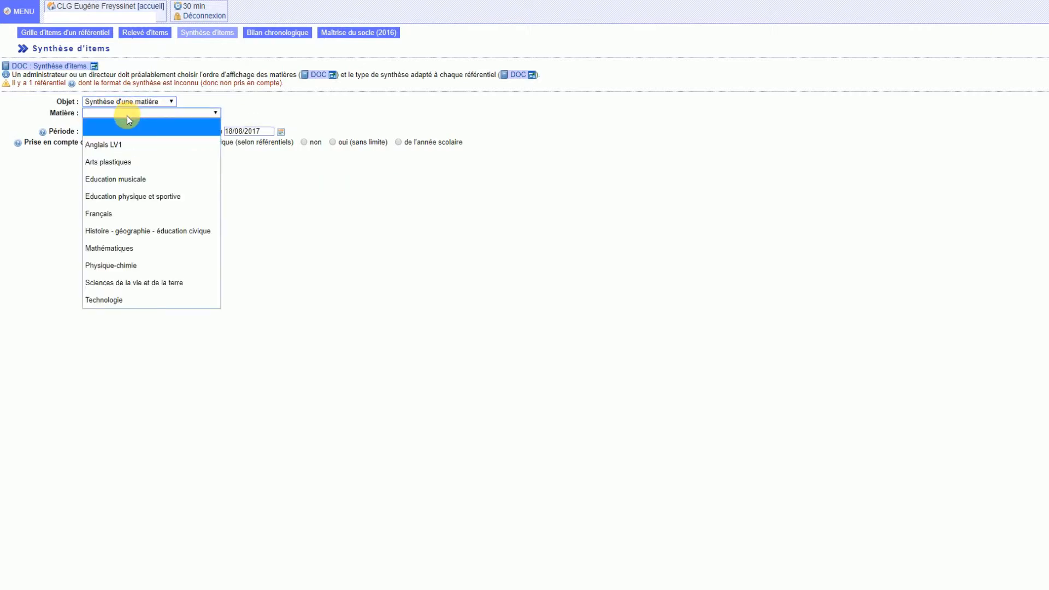
click(146, 249)
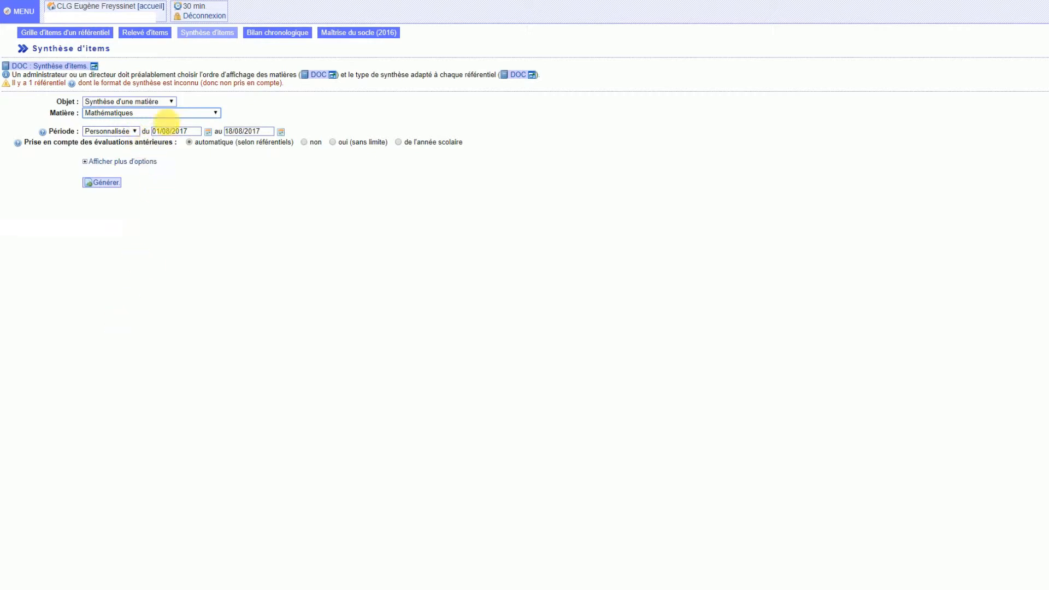
- Set the report period to S1 2016-2017 and generate the mathematics summary
click(133, 132)
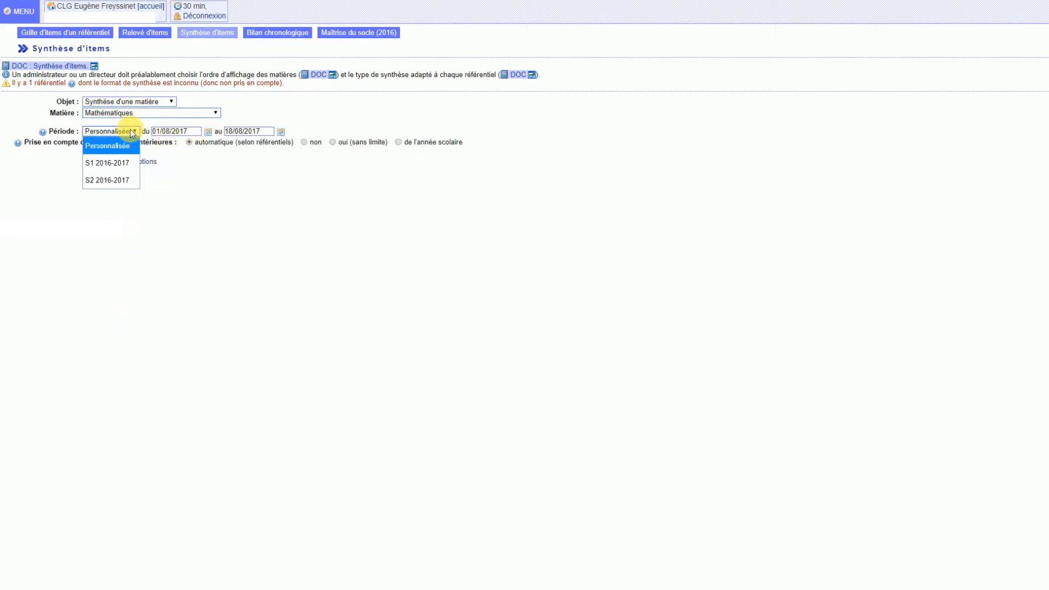
click(123, 162)
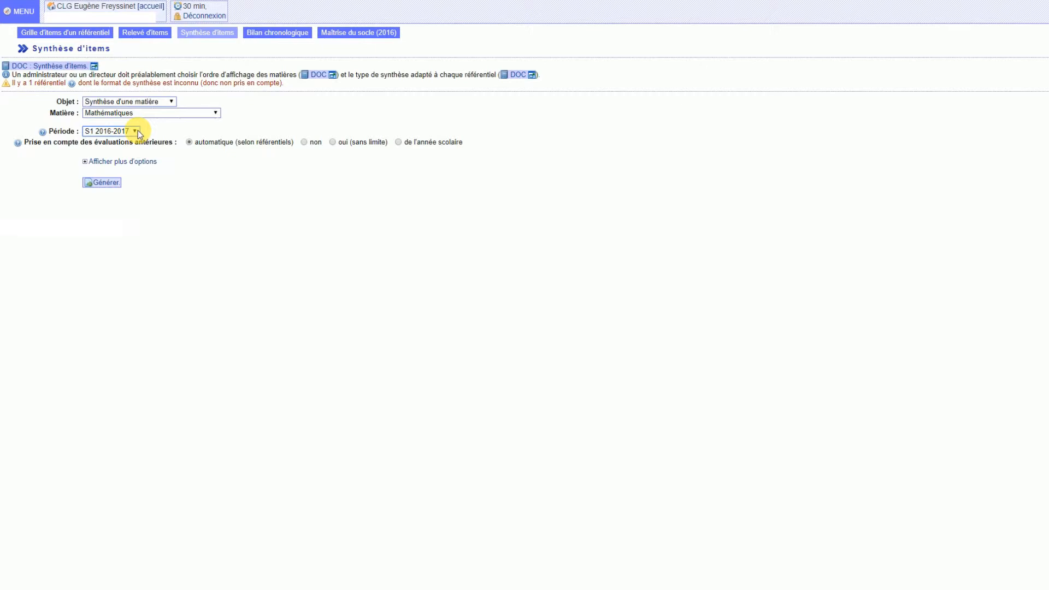
click(112, 183)
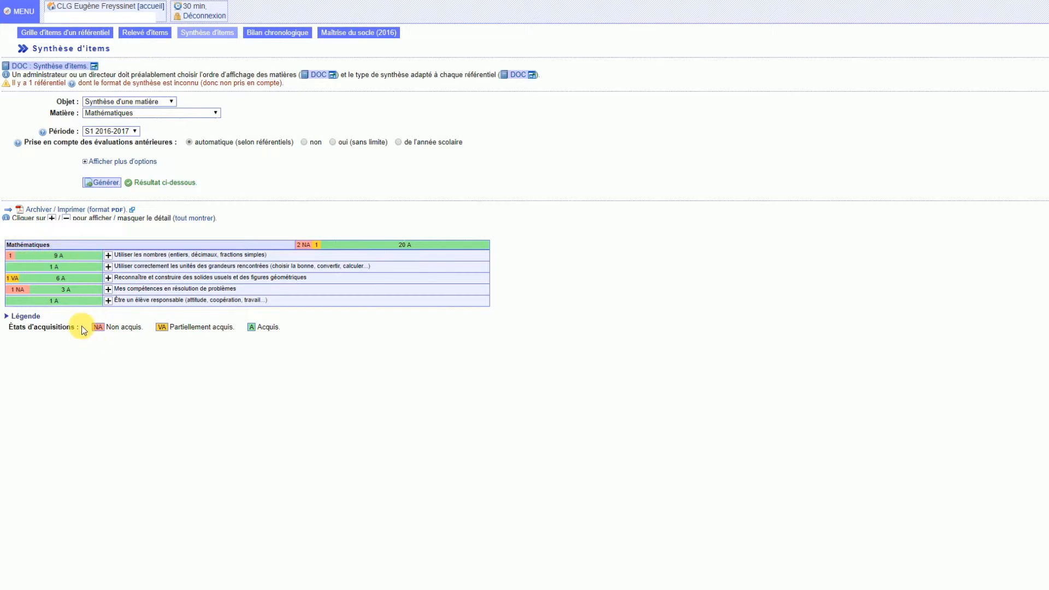
- Examine the item details for using numbers, solids and geometric figures, and problem solving, collapsing each domain after viewing
click(108, 255)
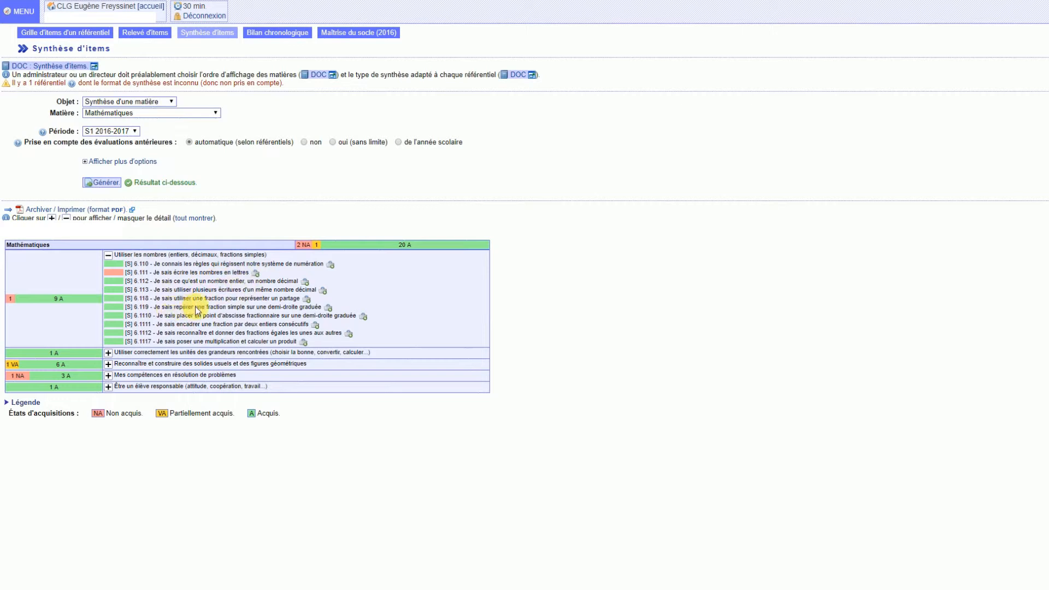
click(109, 256)
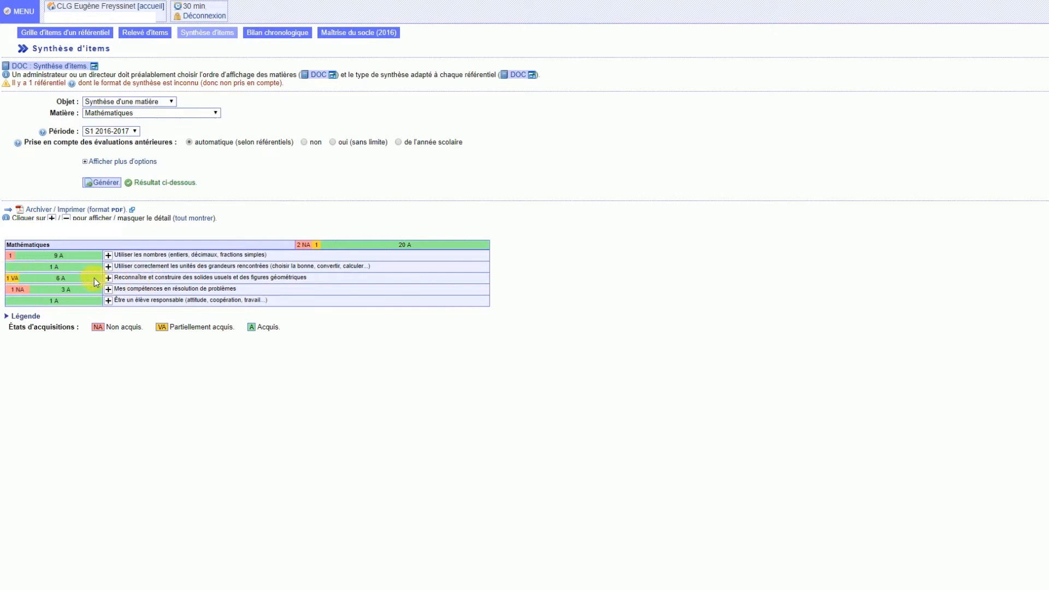
click(109, 277)
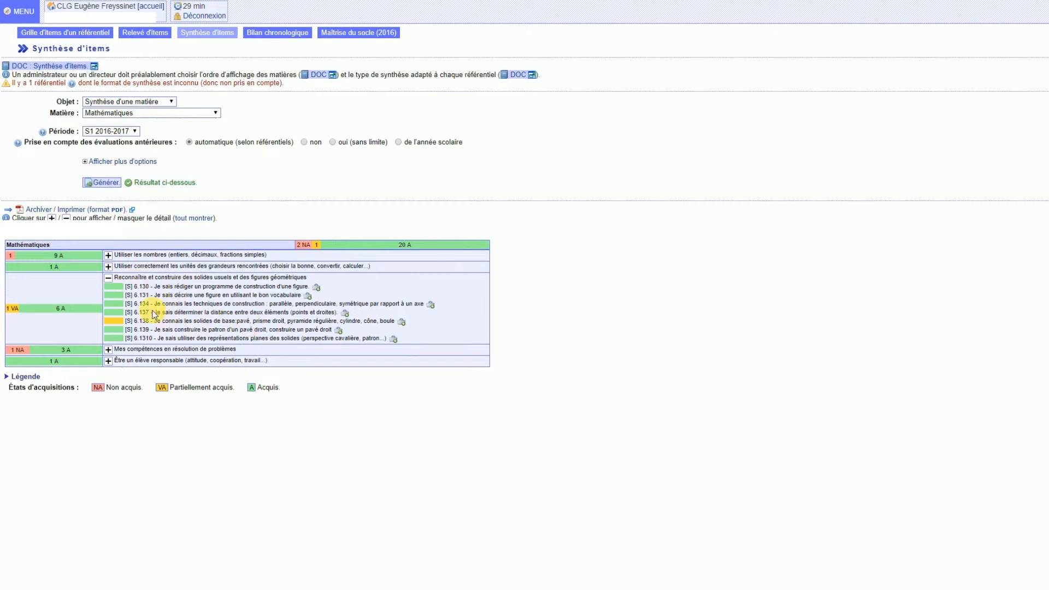
click(109, 278)
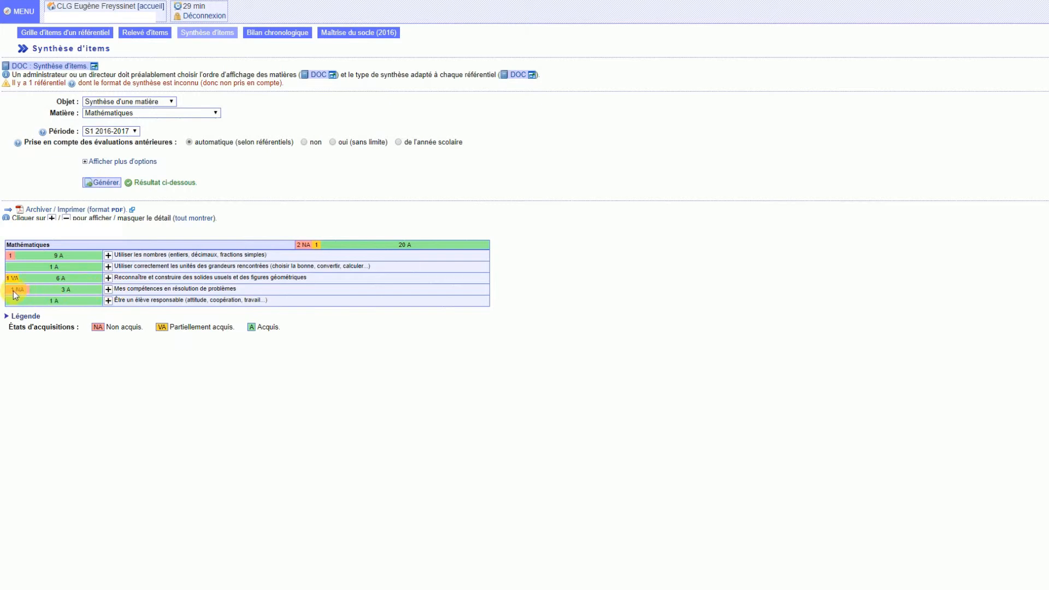
click(109, 289)
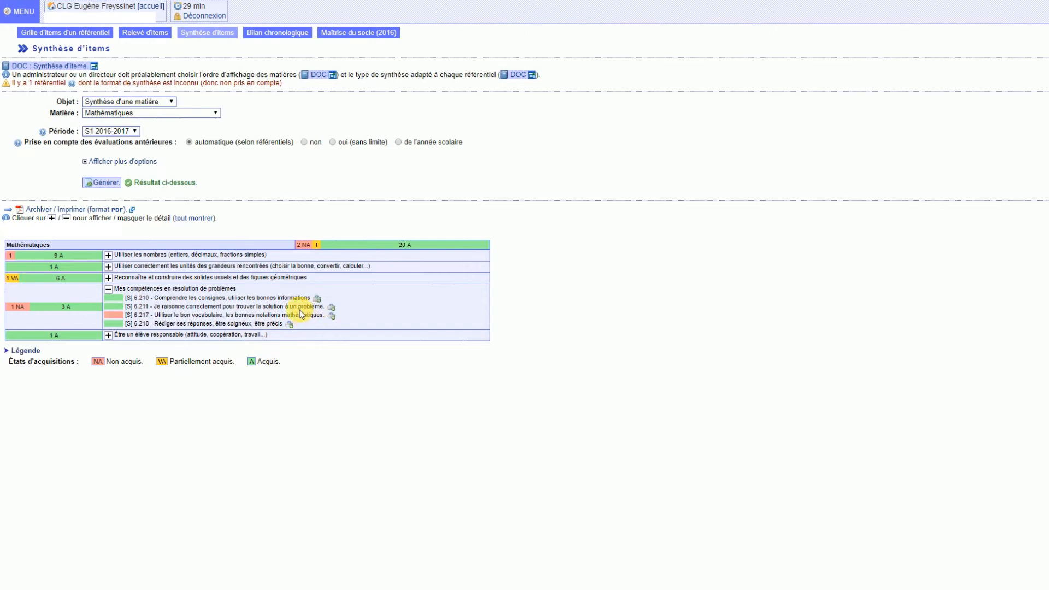
click(109, 289)
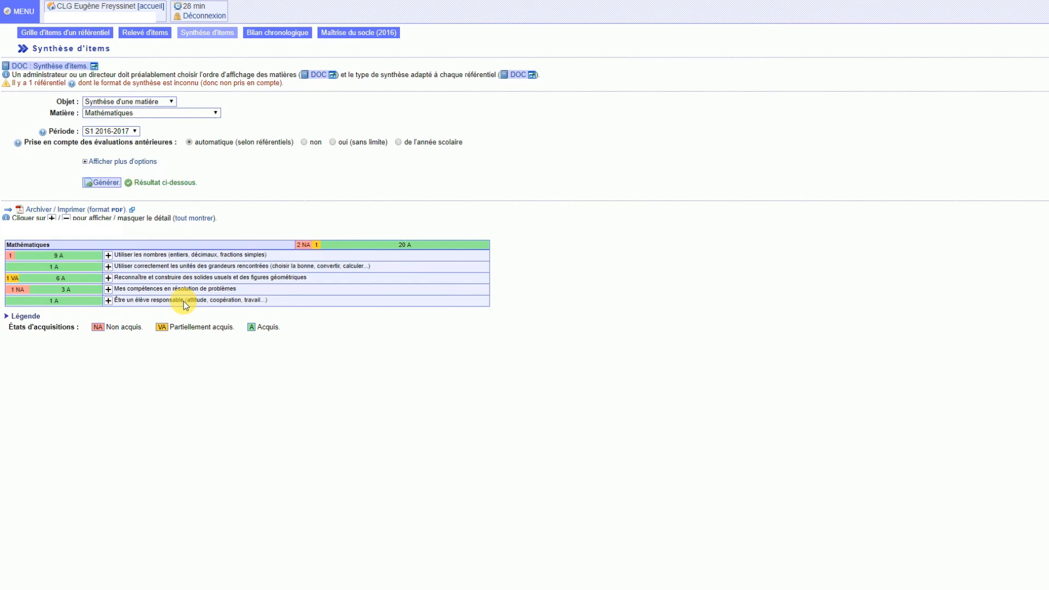
- Bring up the site navigation from the generated mathematics summary
click(23, 13)
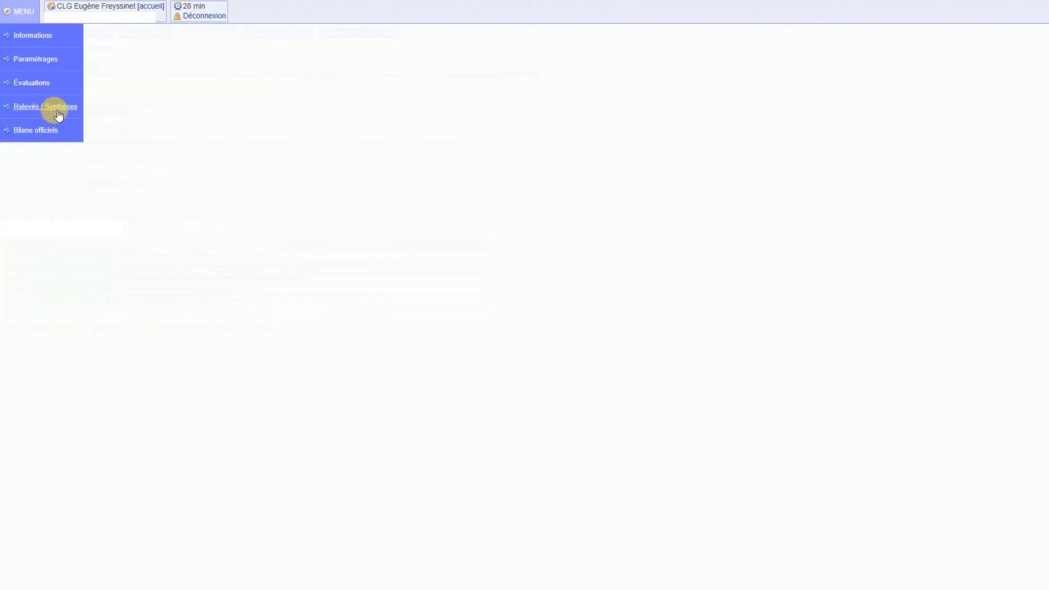